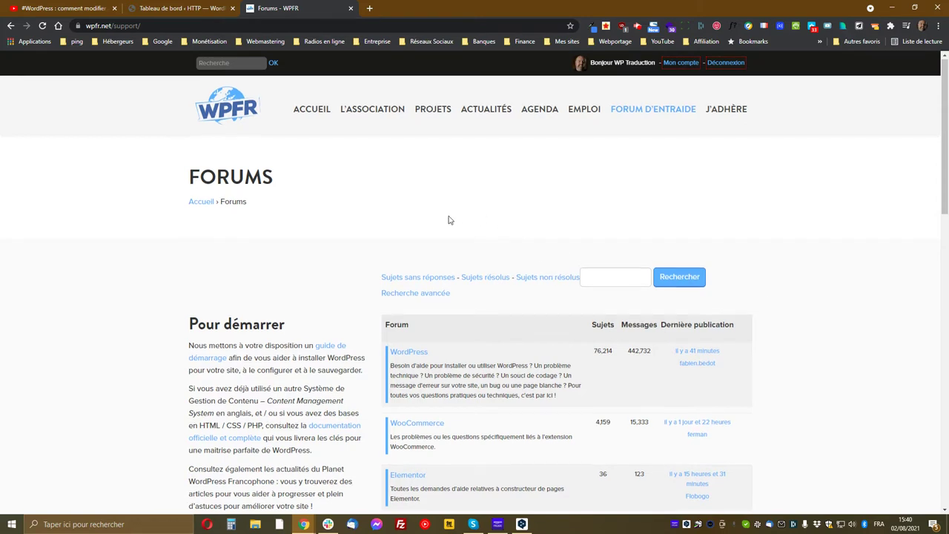
# - Open the Elementor forum from the WPFR forum list
pyautogui.scroll(-1, 444, 219)
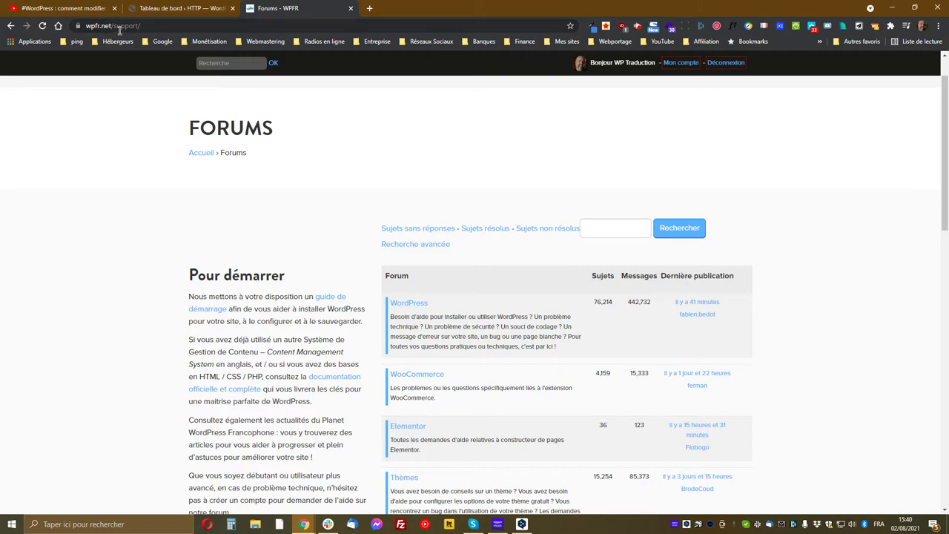
pyautogui.scroll(-1, 435, 230)
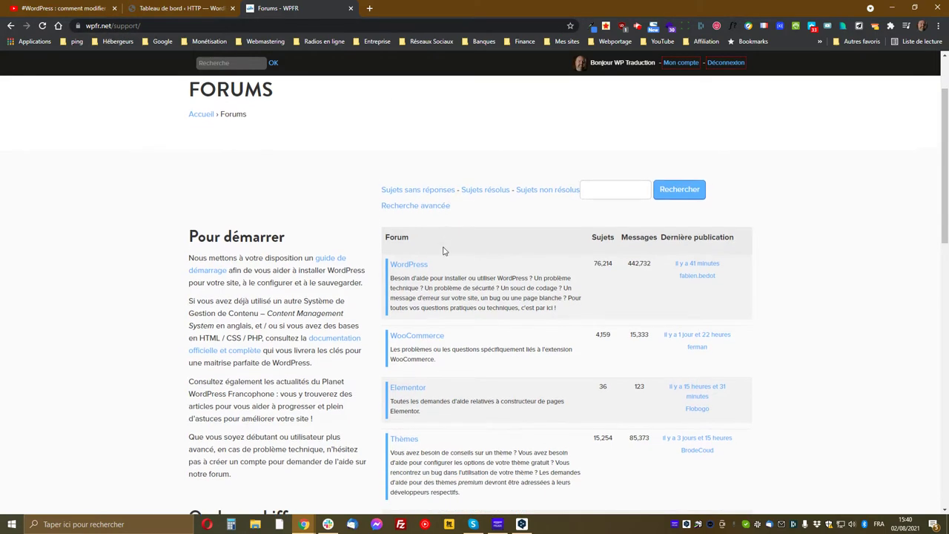
pyautogui.scroll(-2, 475, 267)
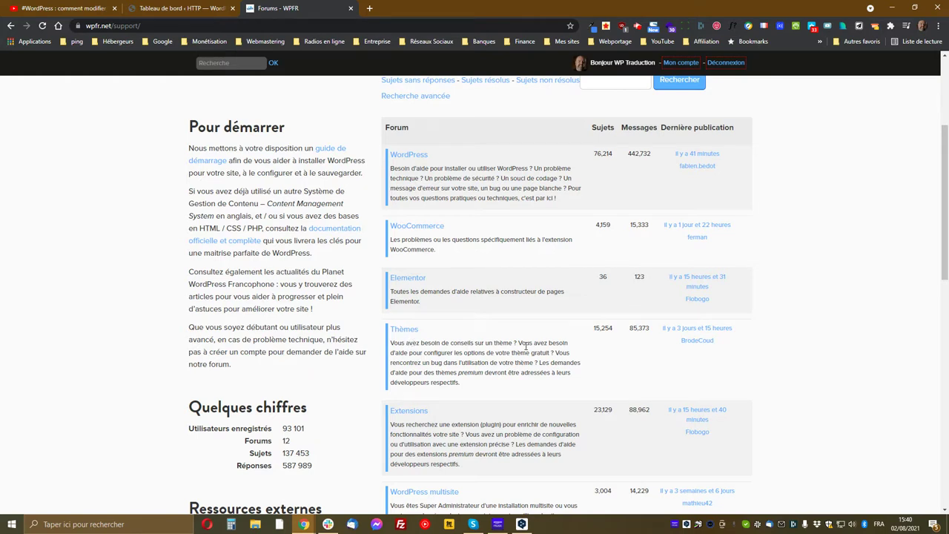
pyautogui.click(414, 282)
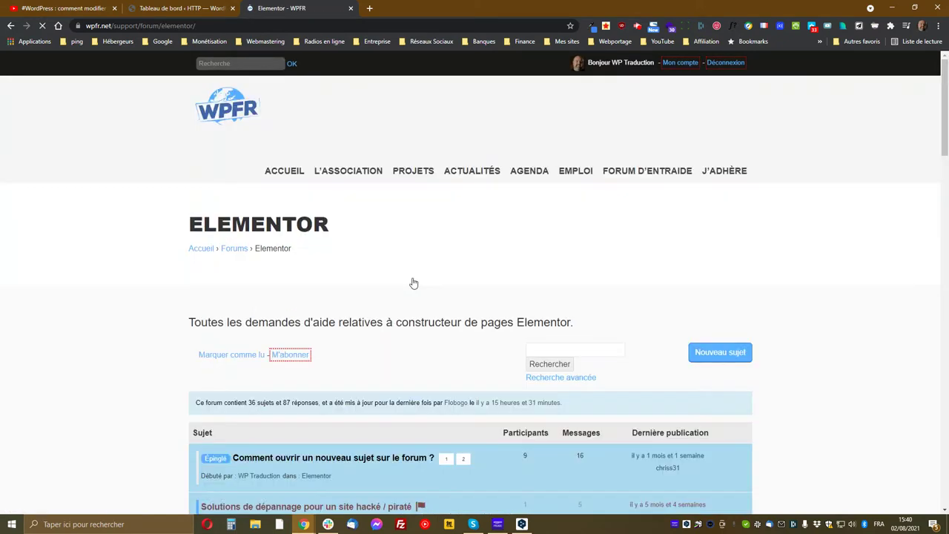
# - Examine the topic titles and pinned topics in the Elementor forum
pyautogui.scroll(-2, 412, 335)
pyautogui.scroll(-3, 411, 335)
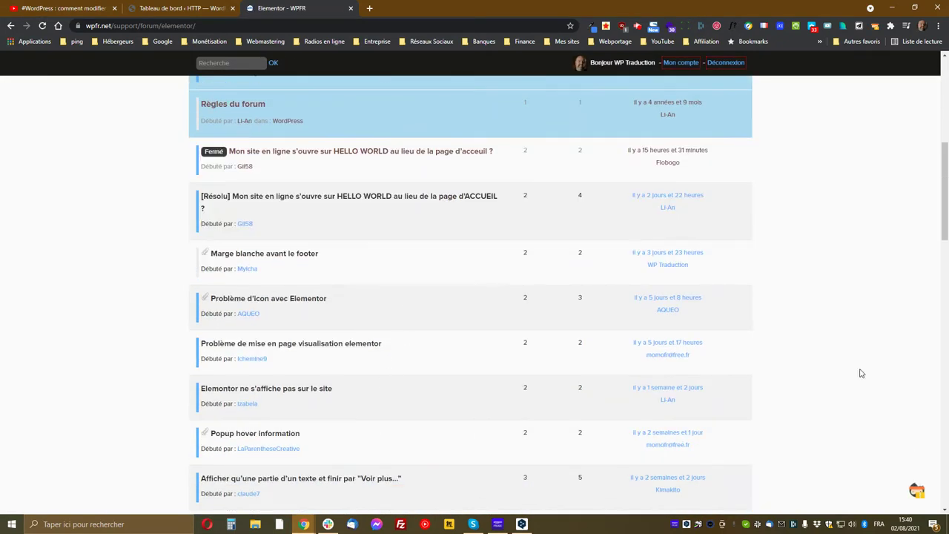
pyautogui.scroll(-6, 250, 383)
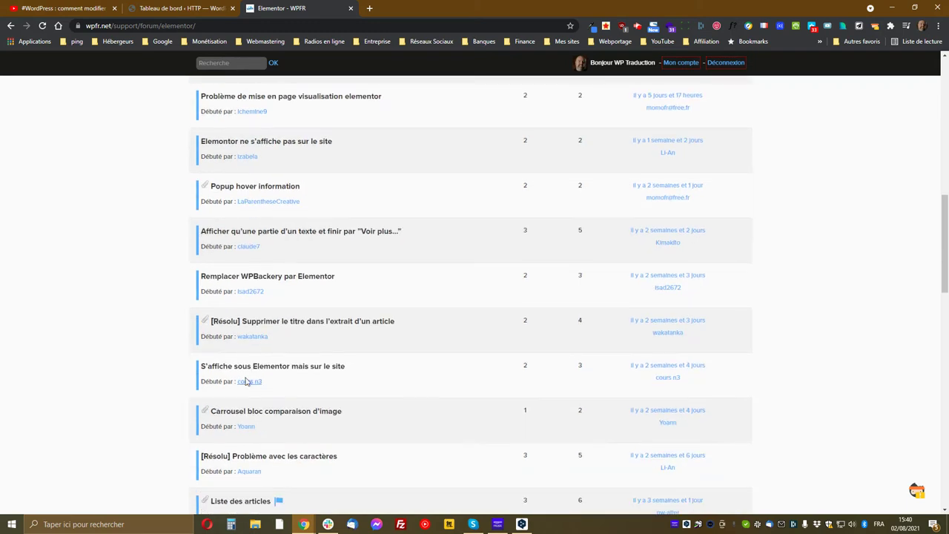
pyautogui.scroll(3, 241, 383)
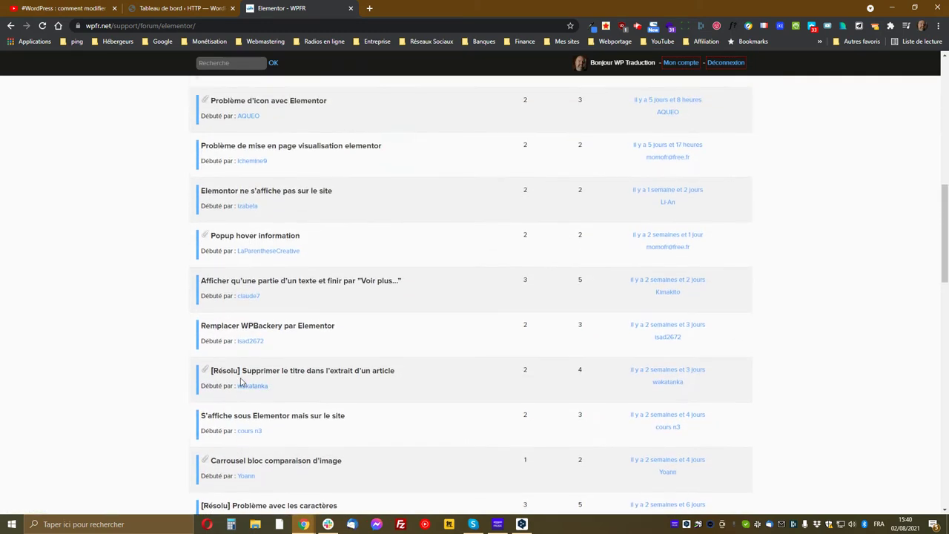
pyautogui.scroll(1, 412, 359)
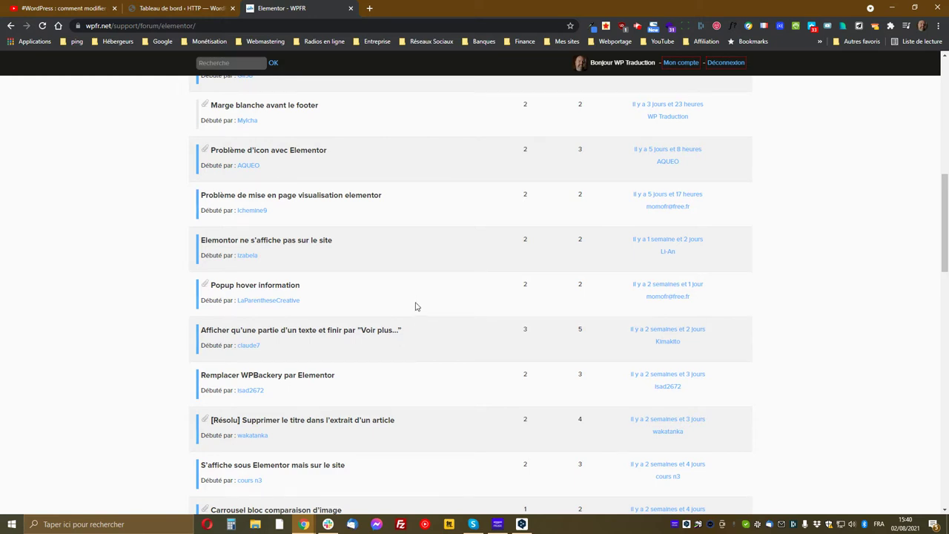
pyautogui.scroll(4, 413, 343)
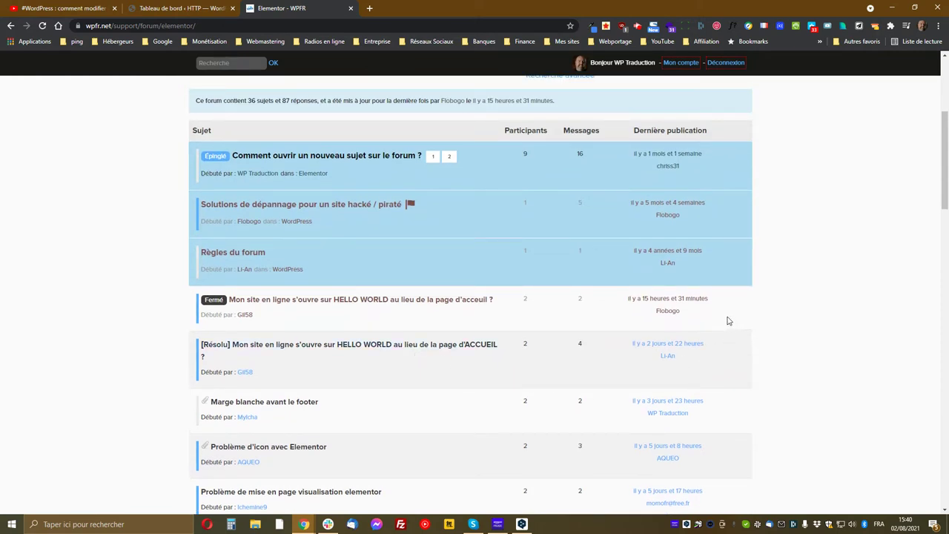
# - Examine the new topic form below the Elementor topic list, including the configuration template in the message body
pyautogui.scroll(-10, 736, 331)
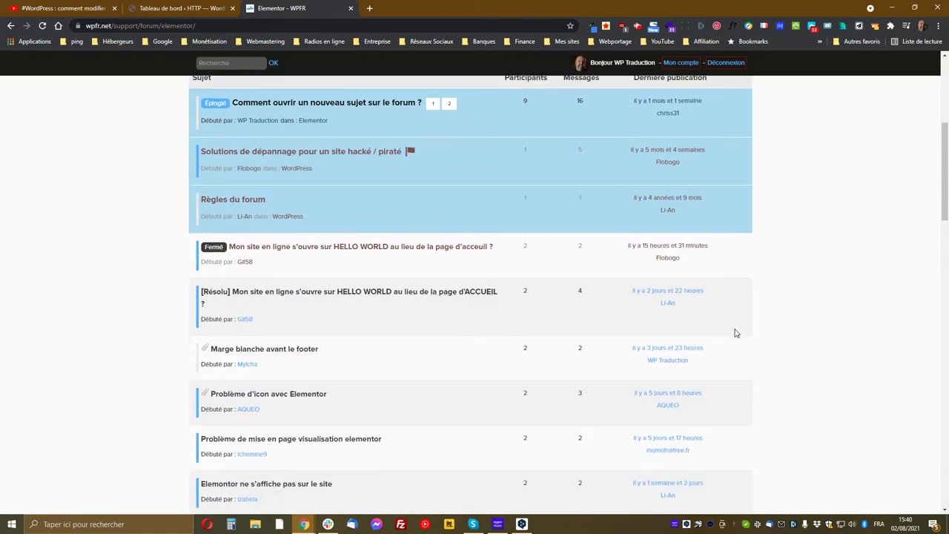
pyautogui.scroll(-1, 694, 342)
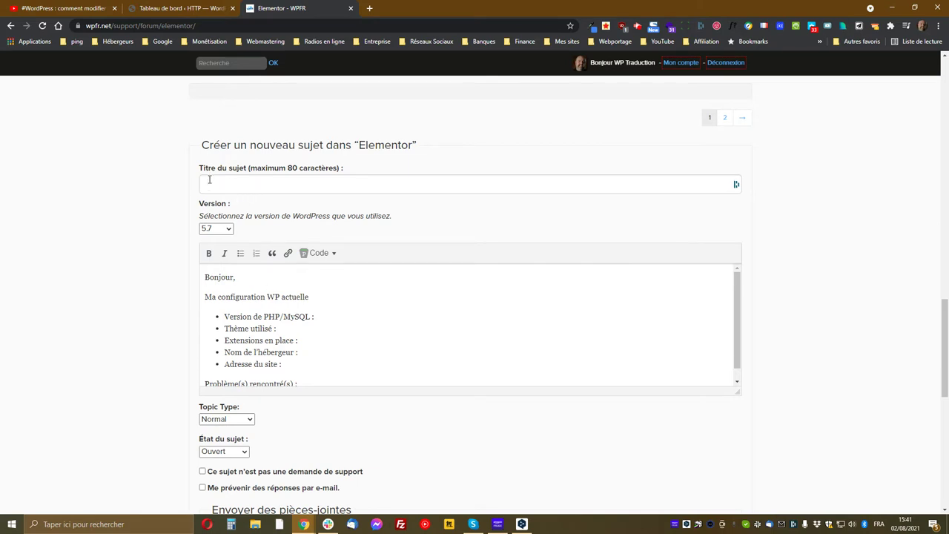
pyautogui.scroll(1, 209, 241)
pyautogui.scroll(3, 209, 241)
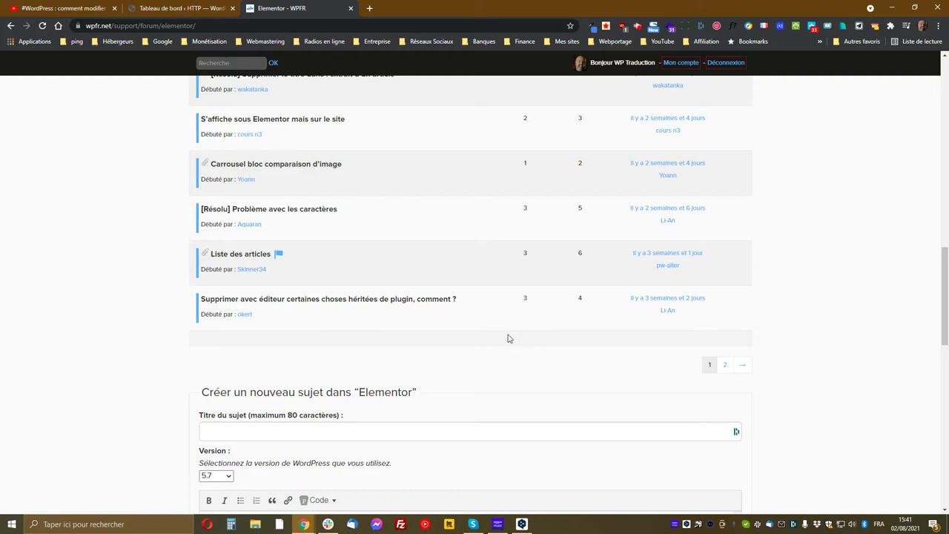
pyautogui.scroll(-2, 508, 341)
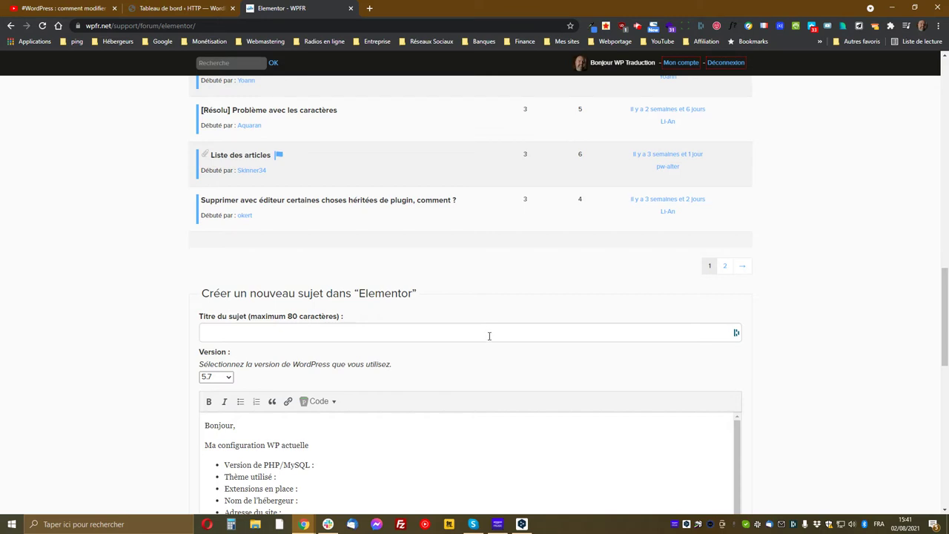
pyautogui.scroll(-2, 423, 286)
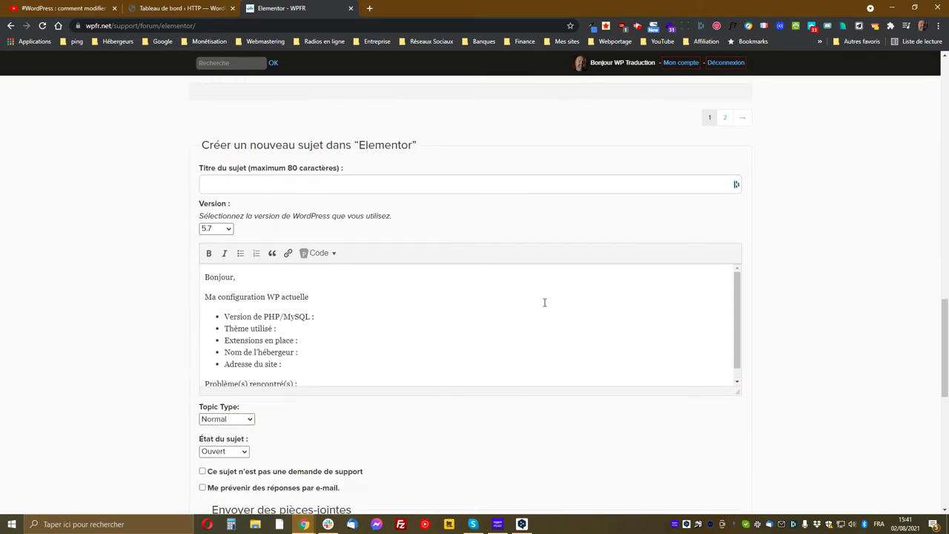
pyautogui.click(738, 342)
pyautogui.moveTo(737, 342); pyautogui.dragTo(737, 350)
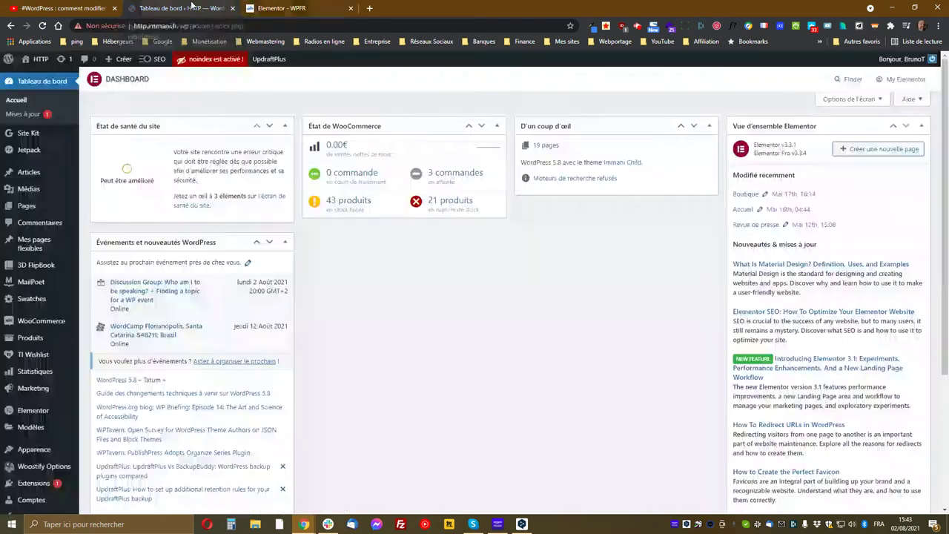
# - Show the Informations view of Santé du site in the WordPress admin, checking the critical issue about pending extension updates on the way
pyautogui.click(195, 8)
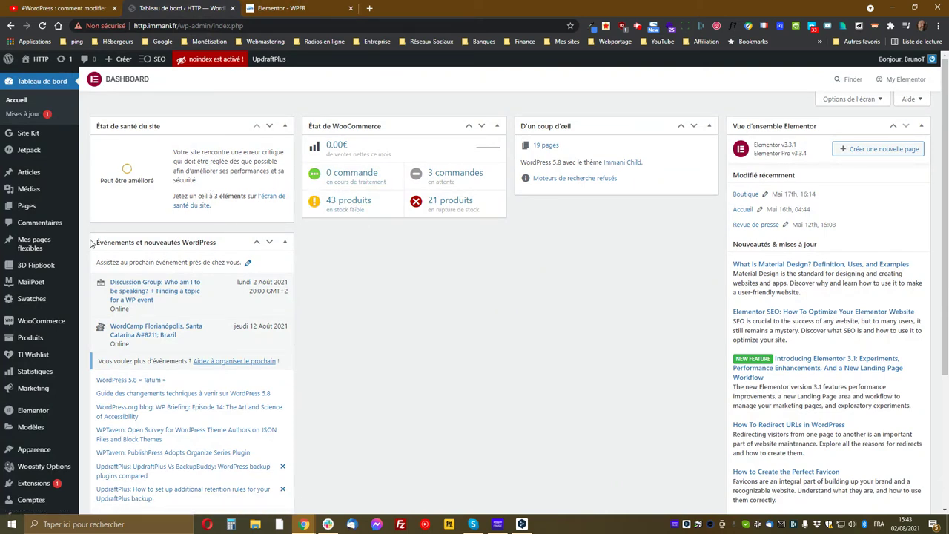
pyautogui.scroll(-3, 72, 241)
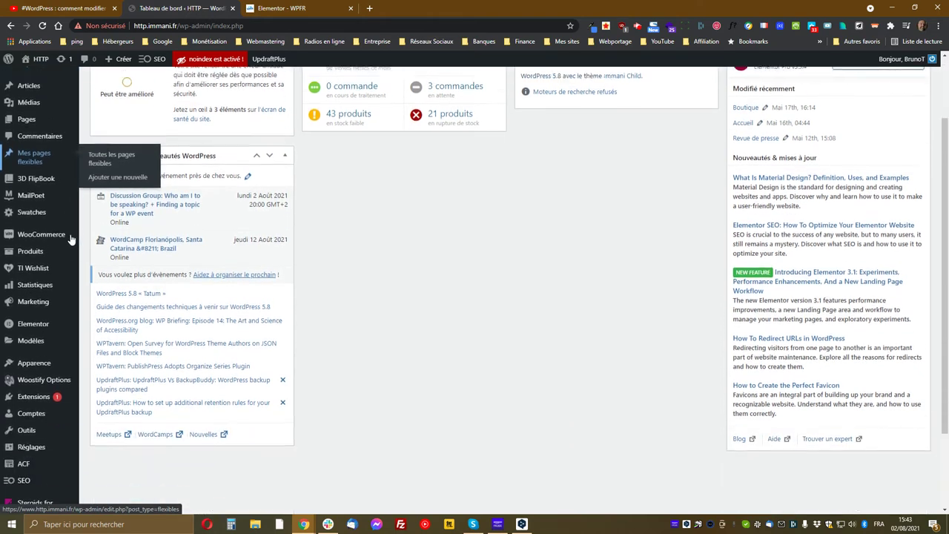
pyautogui.moveTo(72, 238)
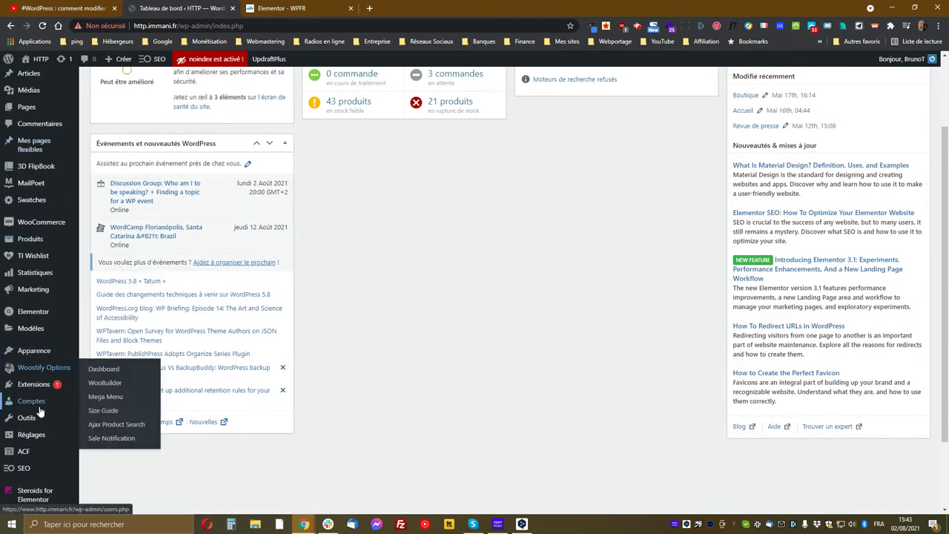
pyautogui.moveTo(38, 419)
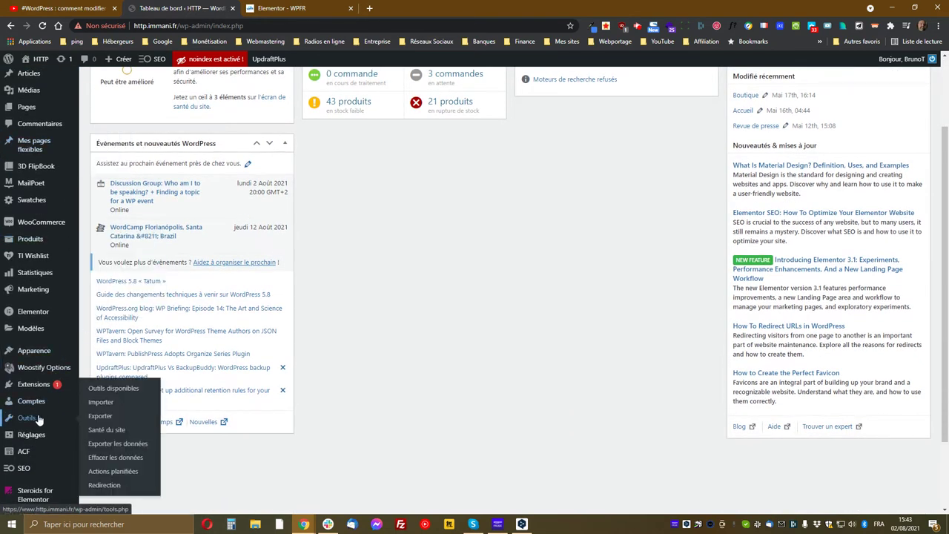
pyautogui.click(104, 431)
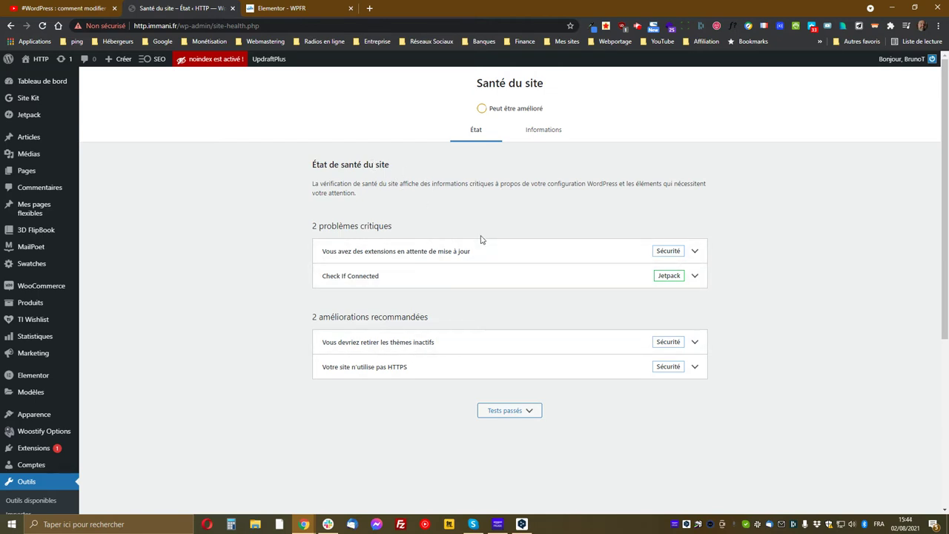
pyautogui.click(695, 252)
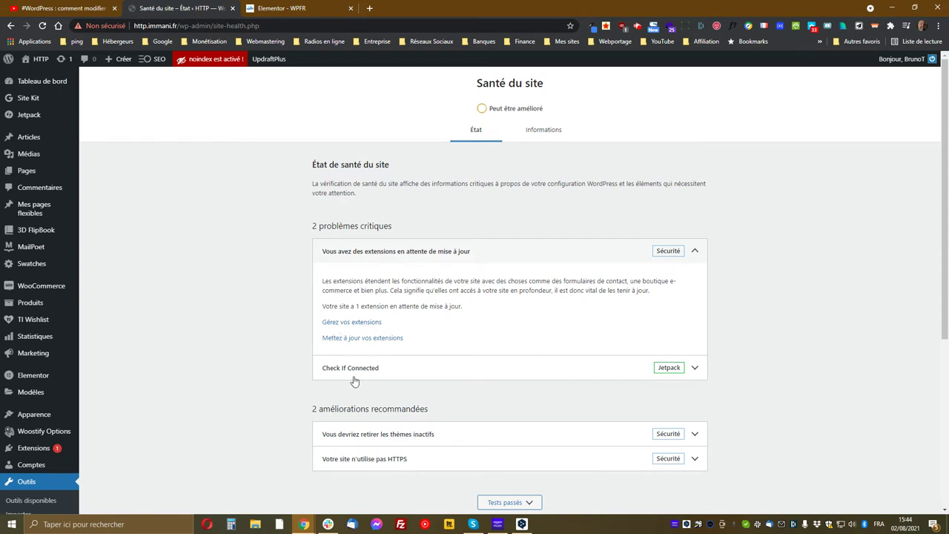
pyautogui.click(545, 130)
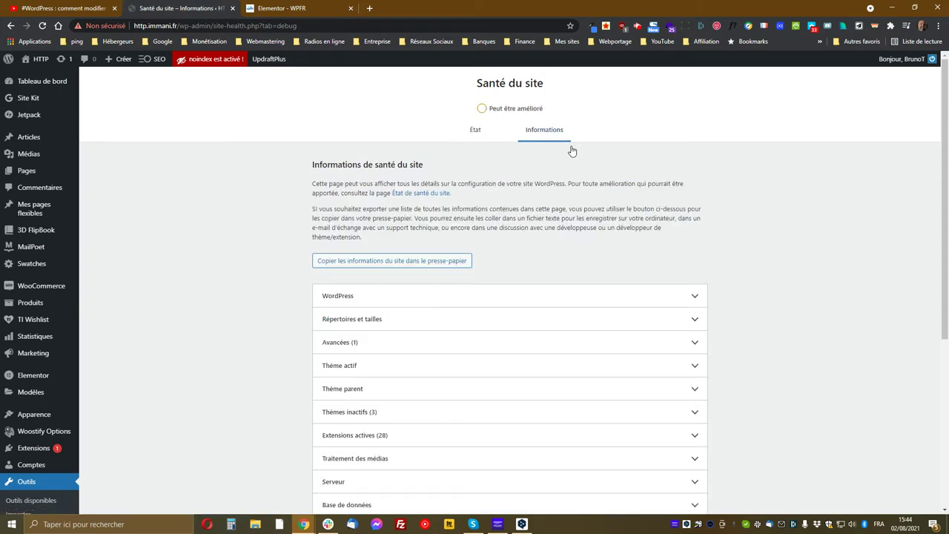
# - Examine the details in the WordPress section and the list of other site information sections
pyautogui.scroll(-2, 608, 333)
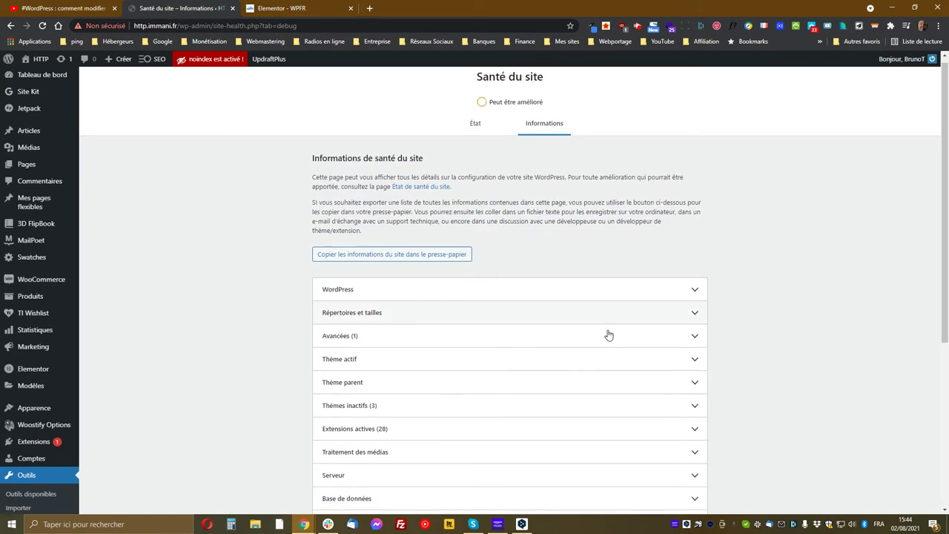
pyautogui.click(695, 199)
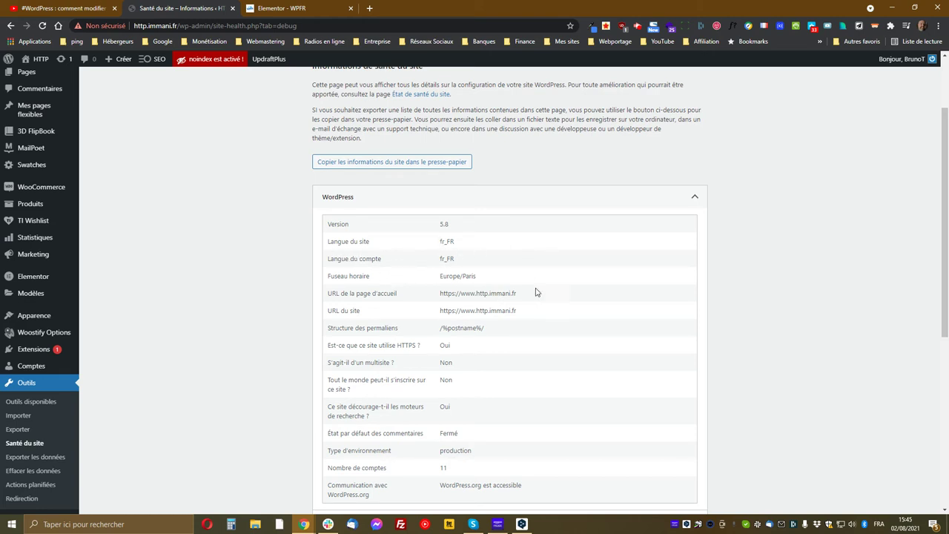
pyautogui.scroll(-4, 610, 285)
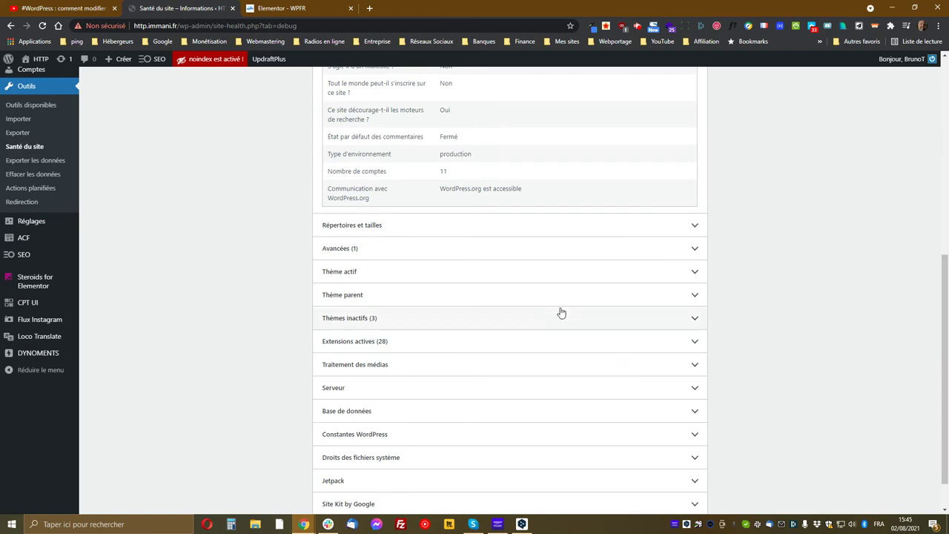
pyautogui.scroll(4, 571, 315)
pyautogui.click(692, 202)
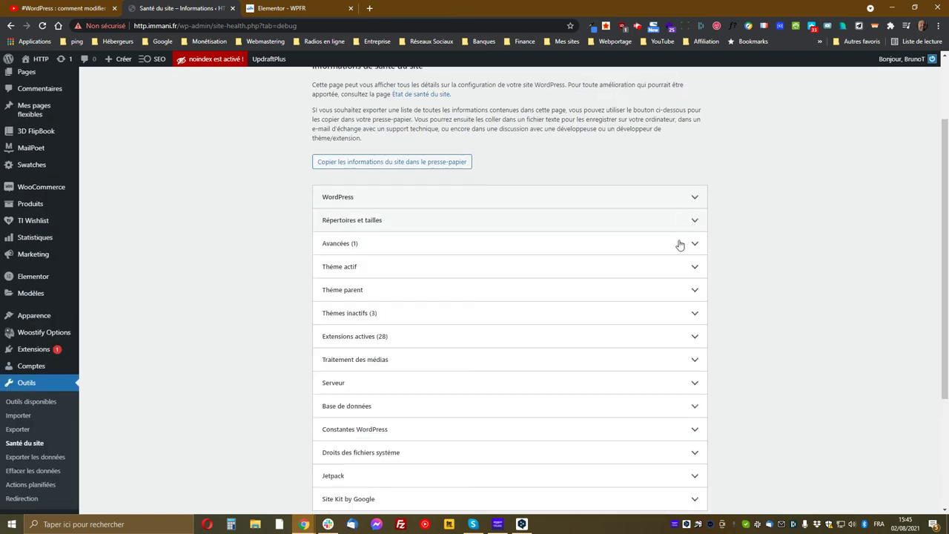
pyautogui.scroll(-3, 616, 317)
pyautogui.scroll(3, 590, 346)
pyautogui.scroll(1, 591, 347)
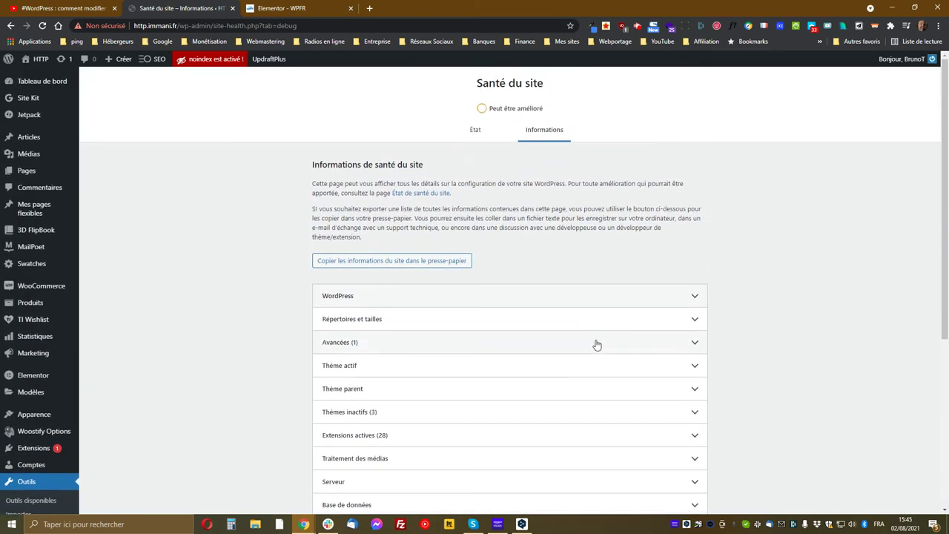
# - Check the configuration template in the forum draft and copy the site health information to the clipboard
pyautogui.click(288, 8)
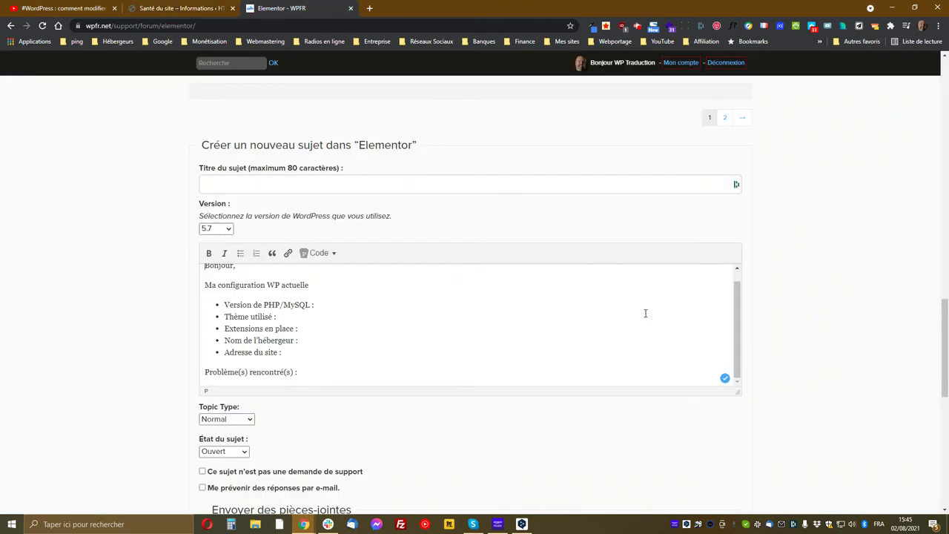
pyautogui.click(199, 9)
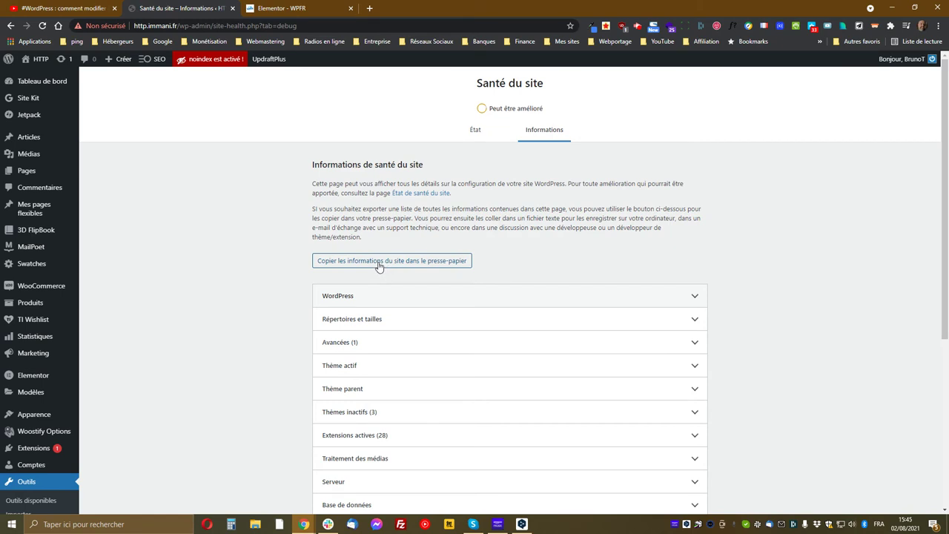
pyautogui.click(379, 261)
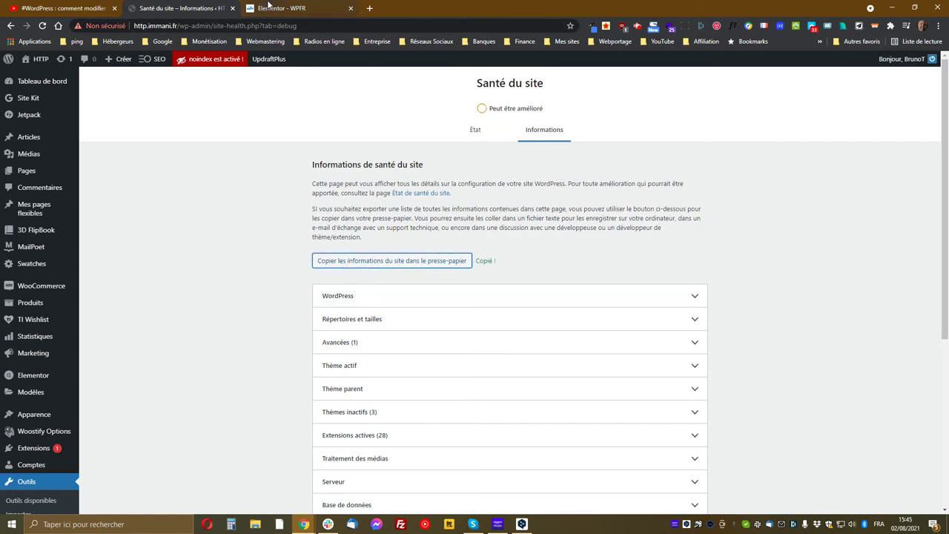
# - In the Elementor topic draft, delete the configuration bullets from "Version de PHP/MySQL" to "Adresse du site" and add an empty bullet above "Problème(s) rencontré(s)"
pyautogui.click(271, 8)
pyautogui.scroll(-2, 393, 206)
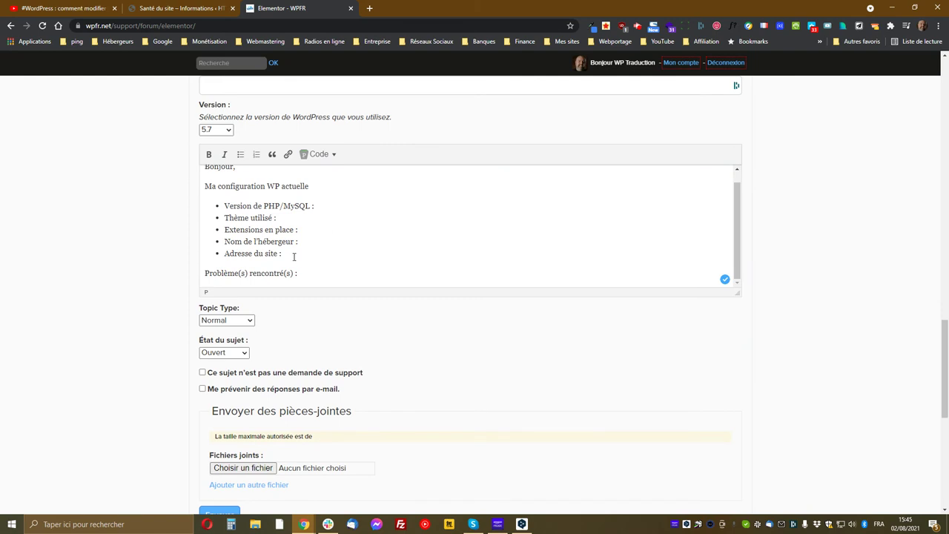
pyautogui.moveTo(282, 254); pyautogui.dragTo(211, 208)
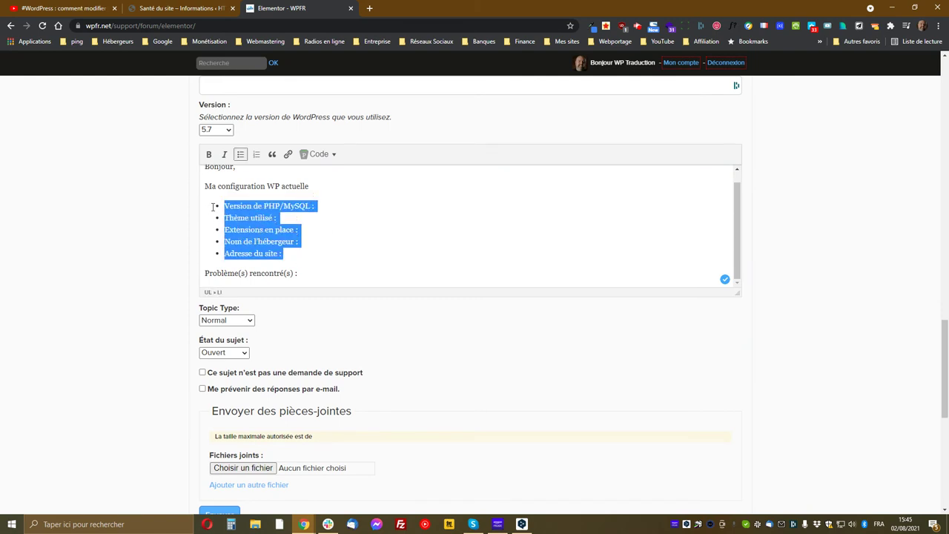
pyautogui.press('Delete')
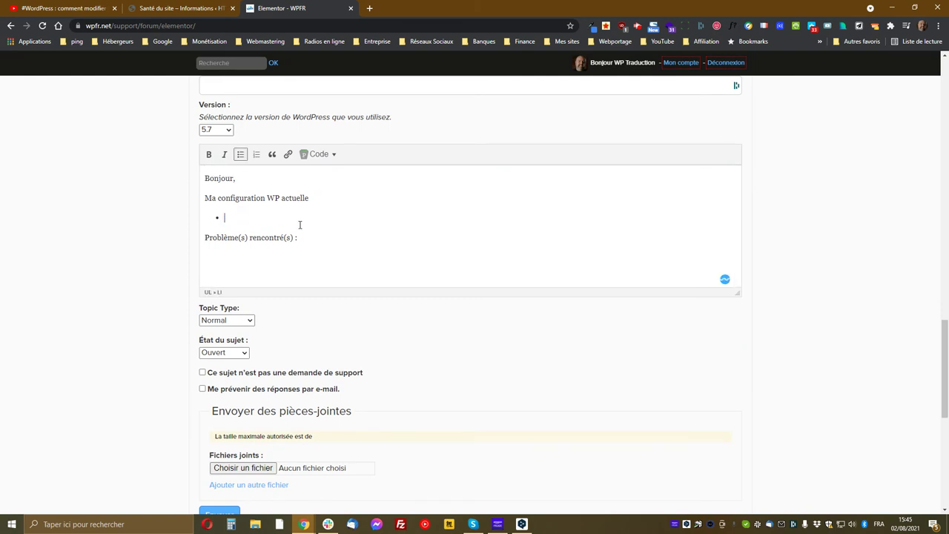
pyautogui.press('Delete')
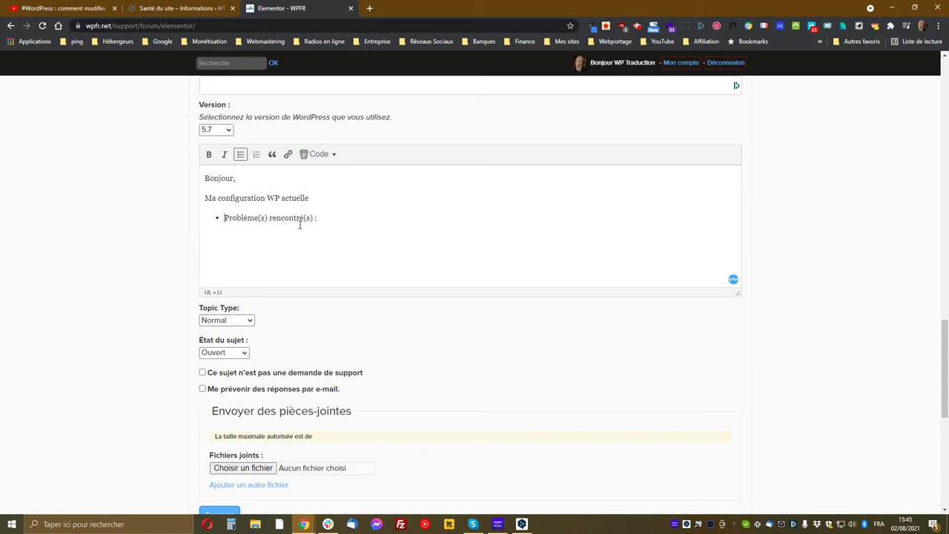
pyautogui.press('Return')
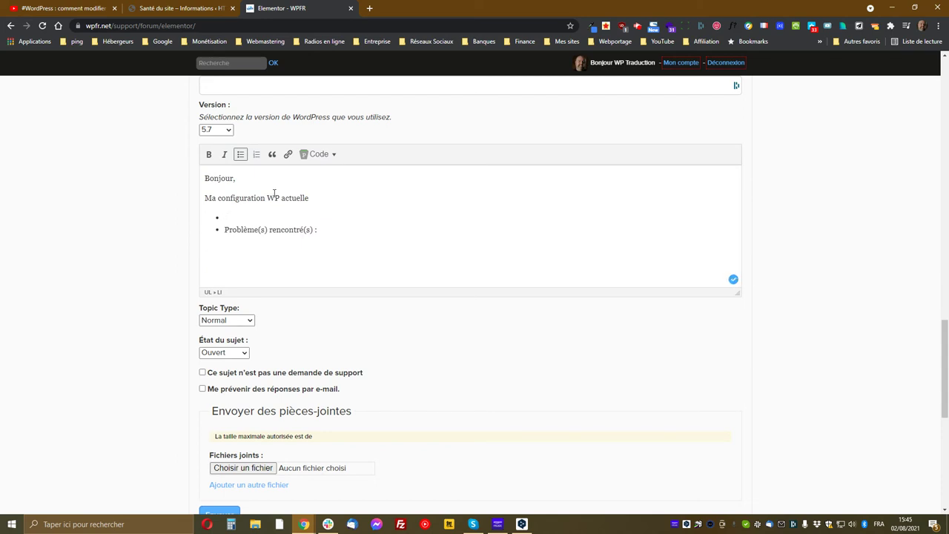
# - Remove the bullet formatting from "Problème(s) rencontré(s)" and the empty line above it, and paste the copied site health information into that line
pyautogui.click(240, 154)
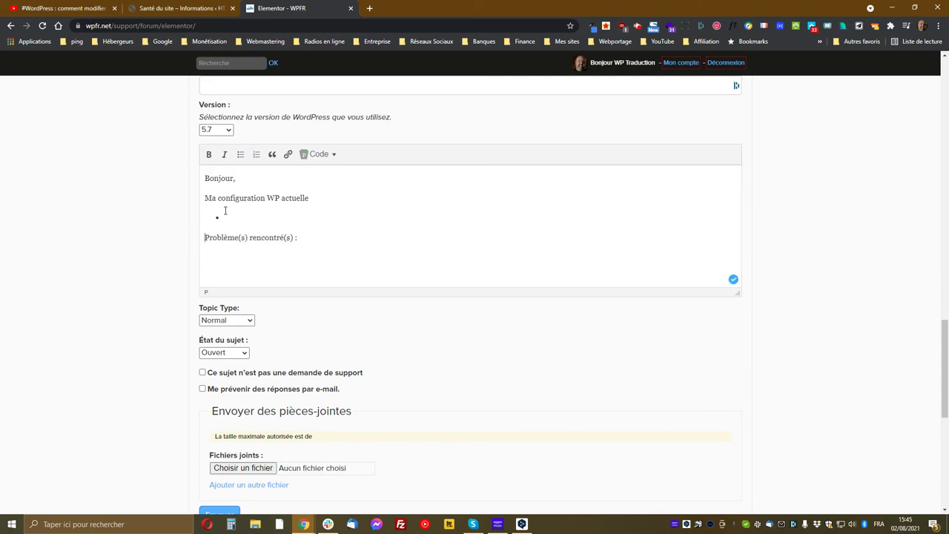
pyautogui.click(240, 154)
pyautogui.hotkey('ctrl', 'v')
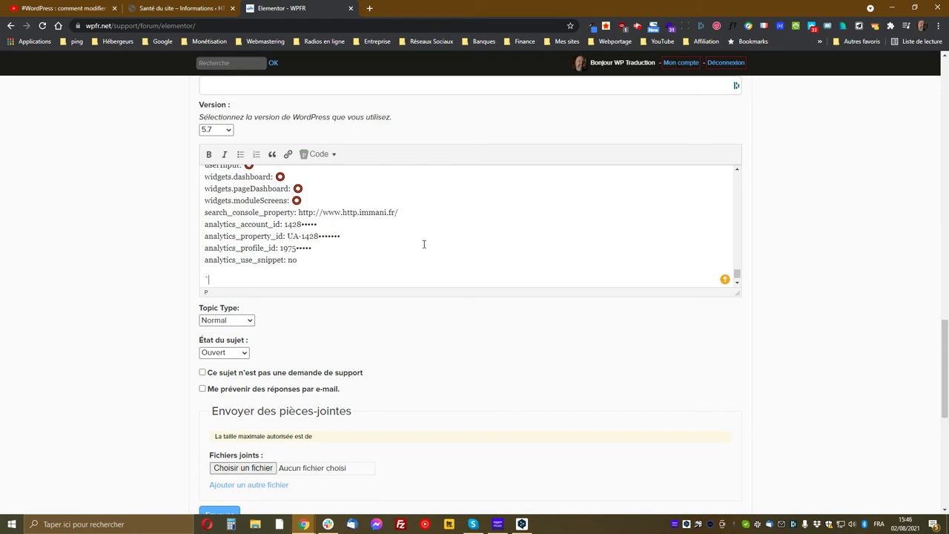
# - Review the pasted site health report in the message, from the final analytics entries back up to the general WordPress information
pyautogui.scroll(5, 424, 244)
pyautogui.scroll(3, 349, 265)
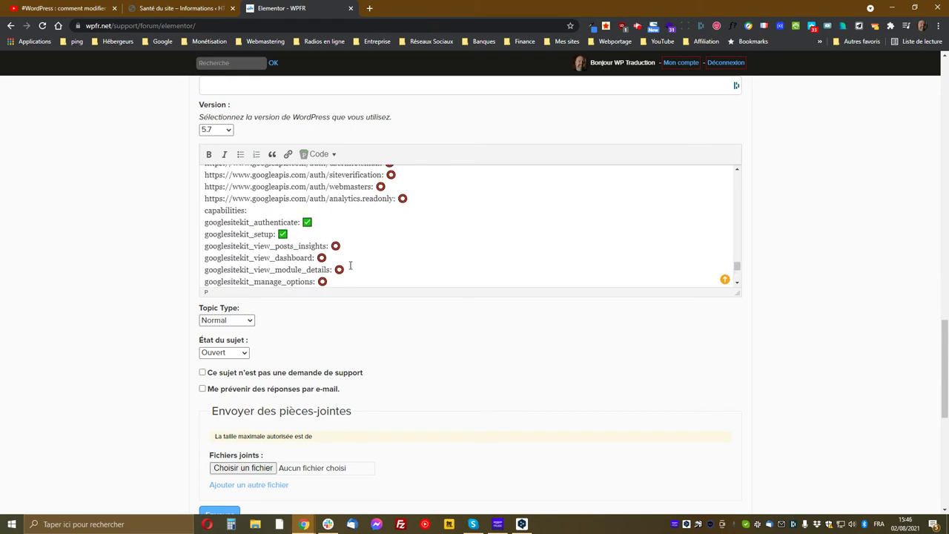
pyautogui.scroll(10, 349, 265)
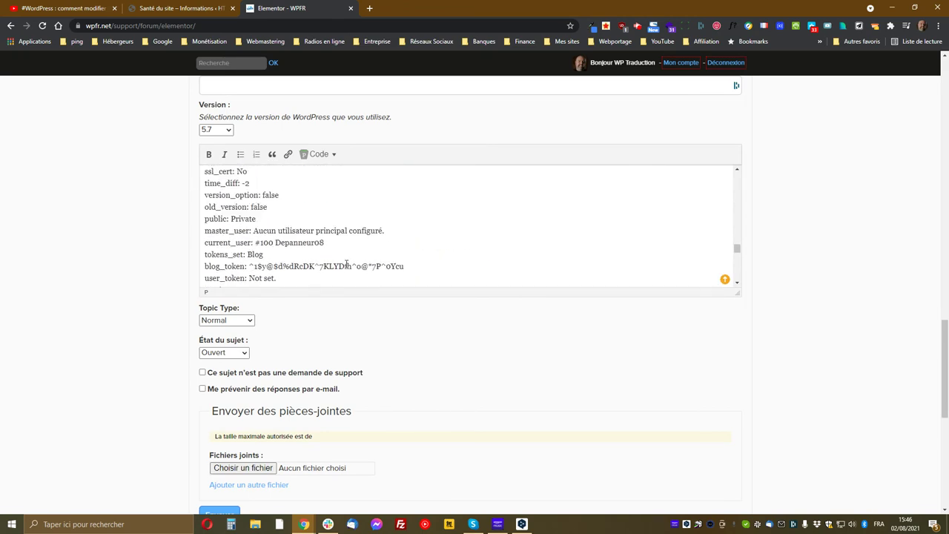
pyautogui.scroll(10, 346, 265)
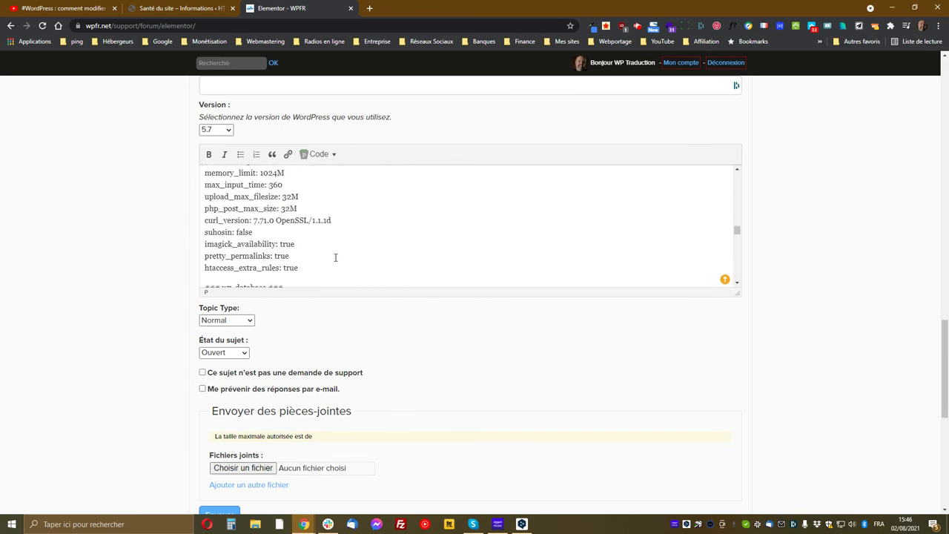
pyautogui.scroll(10, 335, 257)
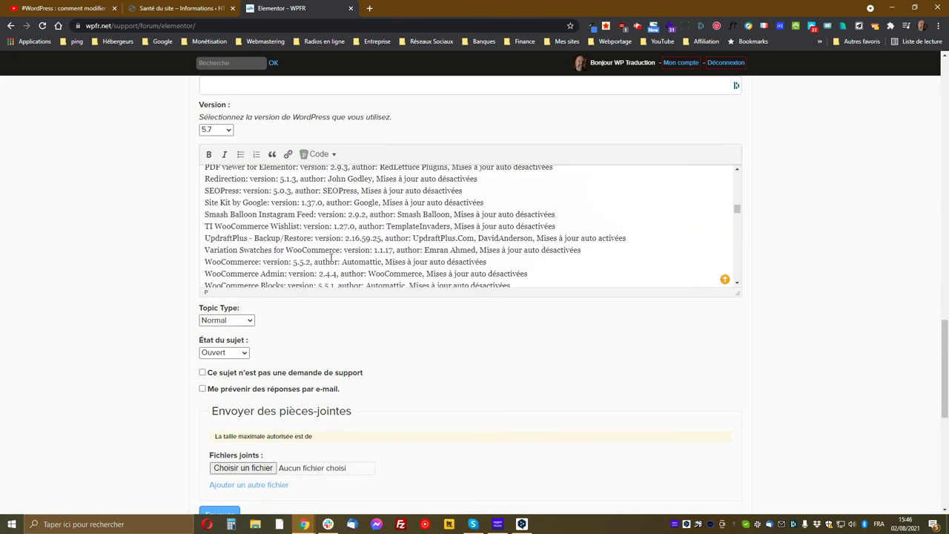
pyautogui.scroll(10, 332, 257)
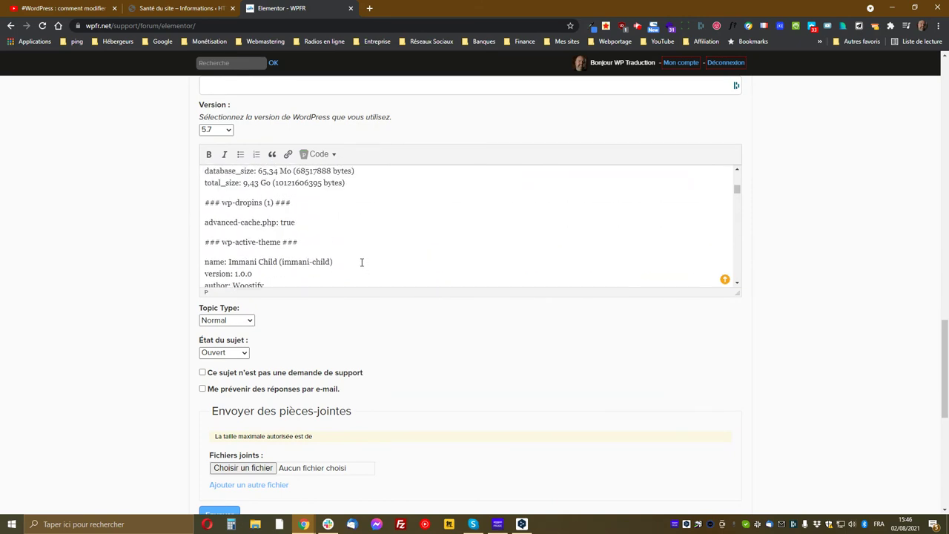
pyautogui.scroll(5, 353, 261)
pyautogui.scroll(-4, 343, 263)
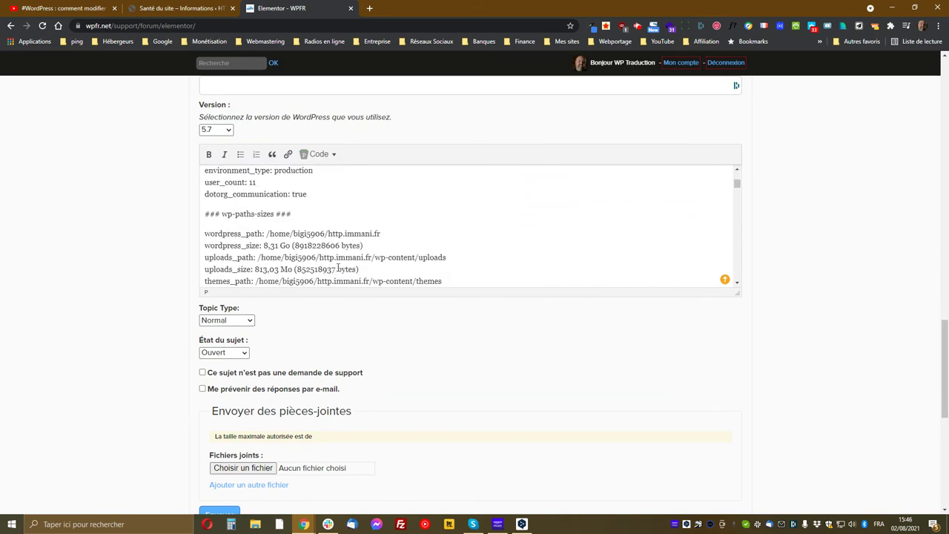
pyautogui.scroll(5, 327, 255)
pyautogui.scroll(-2, 326, 254)
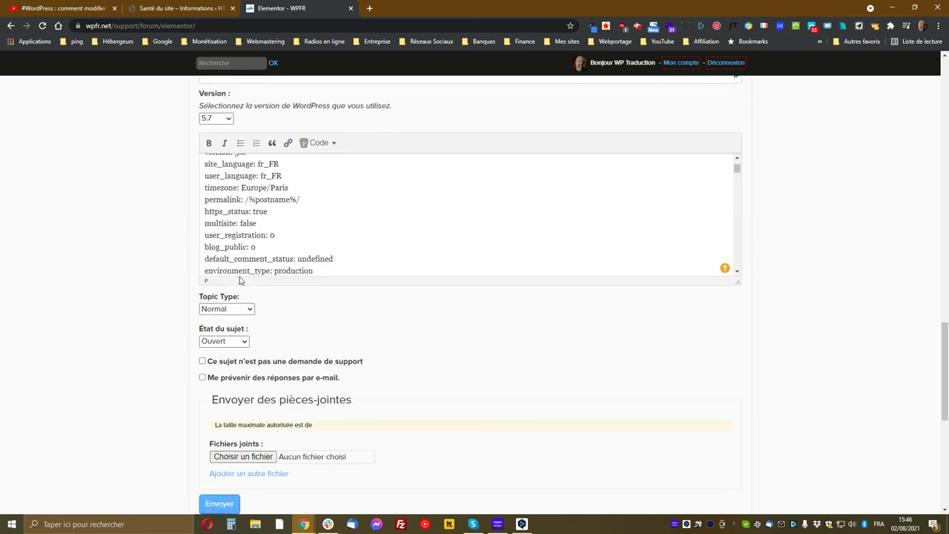
pyautogui.scroll(-3, 291, 186)
pyautogui.scroll(4, 595, 230)
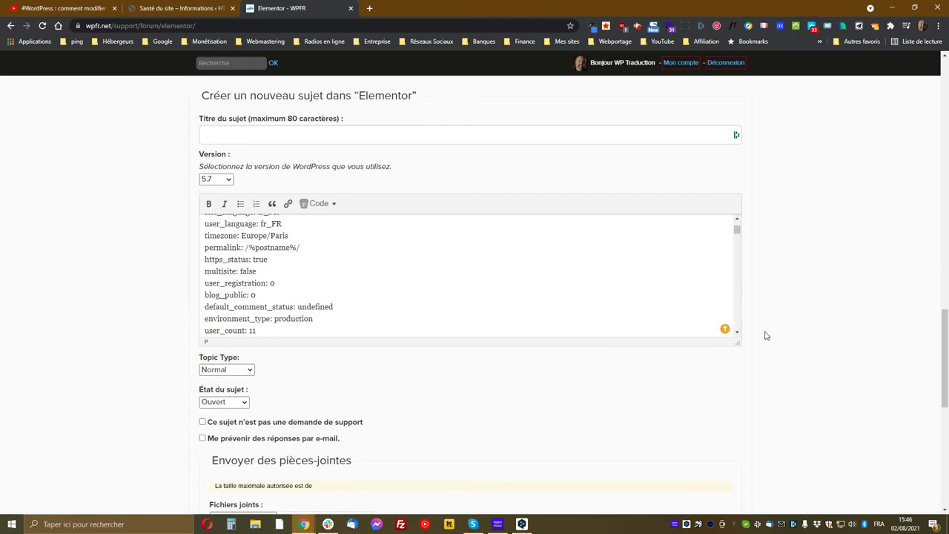
# - Add an empty line below "Problème(s) rencontré(s) :" at the end of the message for the problem description
pyautogui.moveTo(739, 231); pyautogui.dragTo(748, 328)
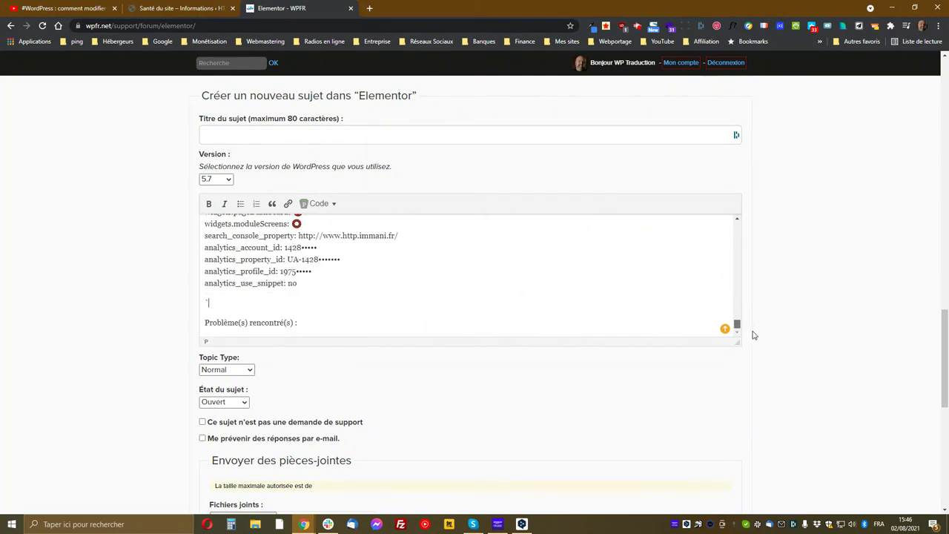
pyautogui.scroll(-2, 357, 326)
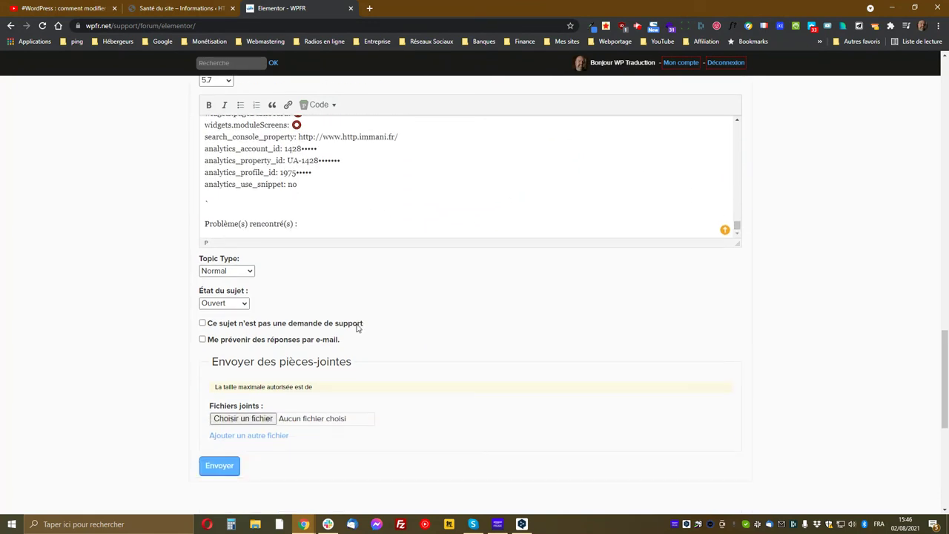
pyautogui.press('Return')
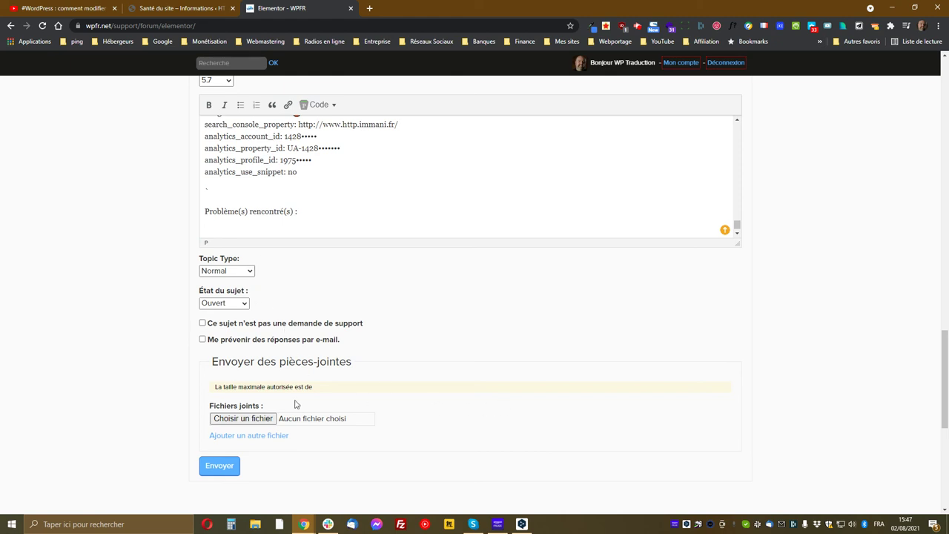
pyautogui.scroll(-1, 260, 401)
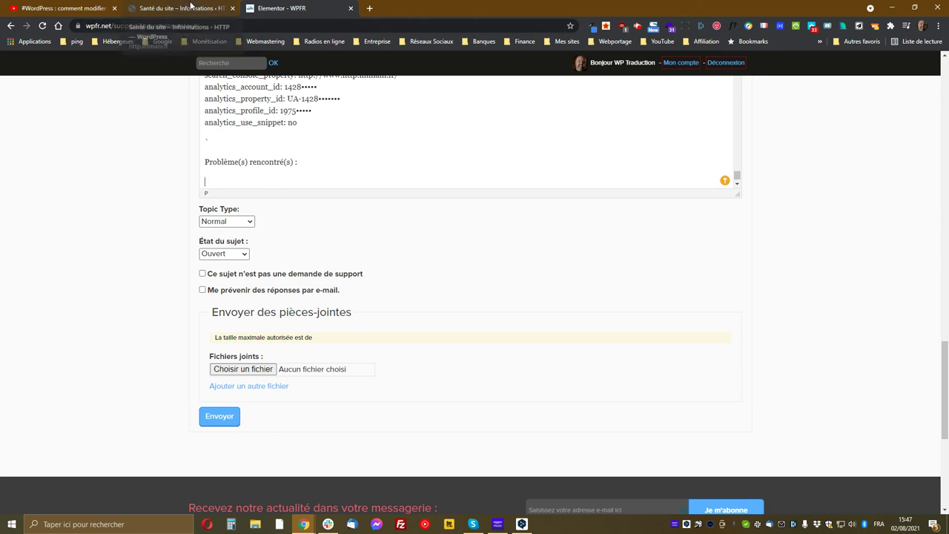
# - Show the rating and sharing options below the YouTube video about changing a WordPress password, and return to the Elementor topic draft
pyautogui.click(60, 8)
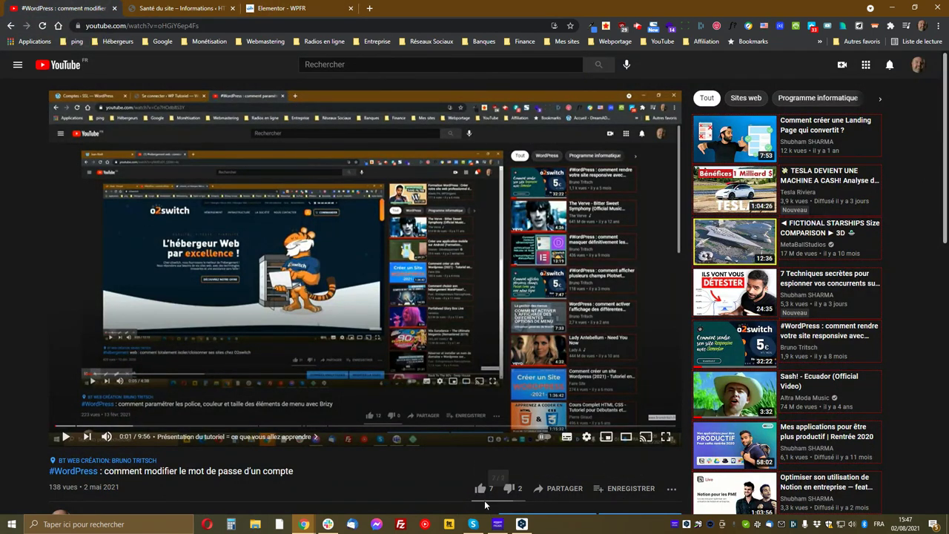
pyautogui.scroll(-2, 490, 415)
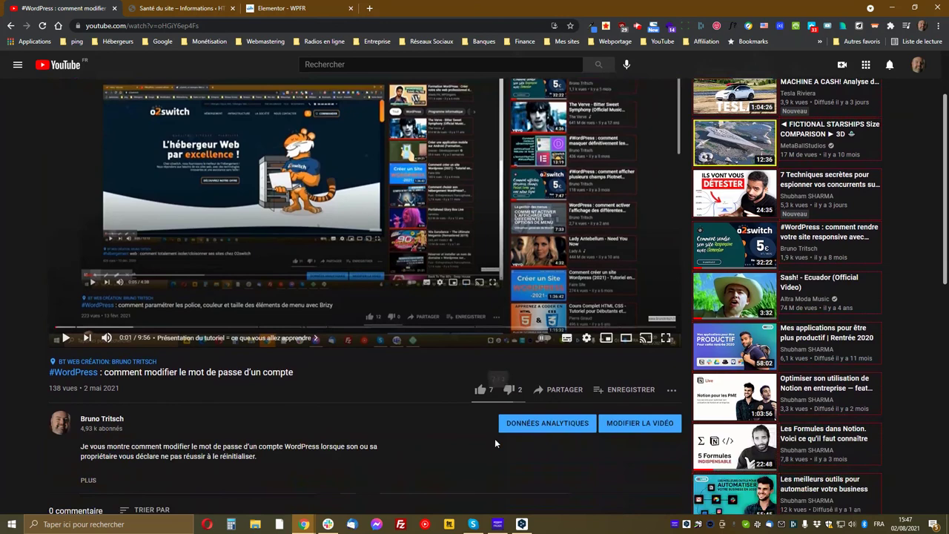
pyautogui.click(482, 391)
pyautogui.click(310, 9)
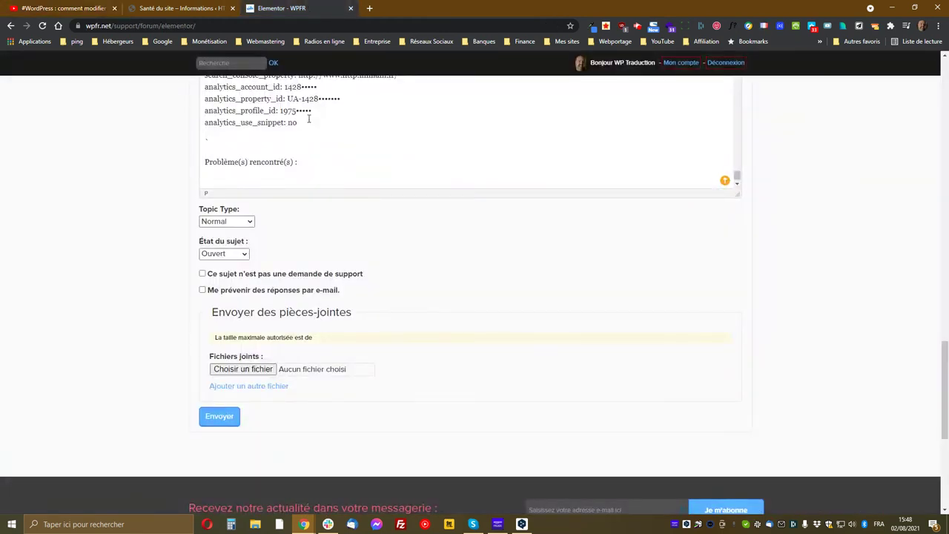